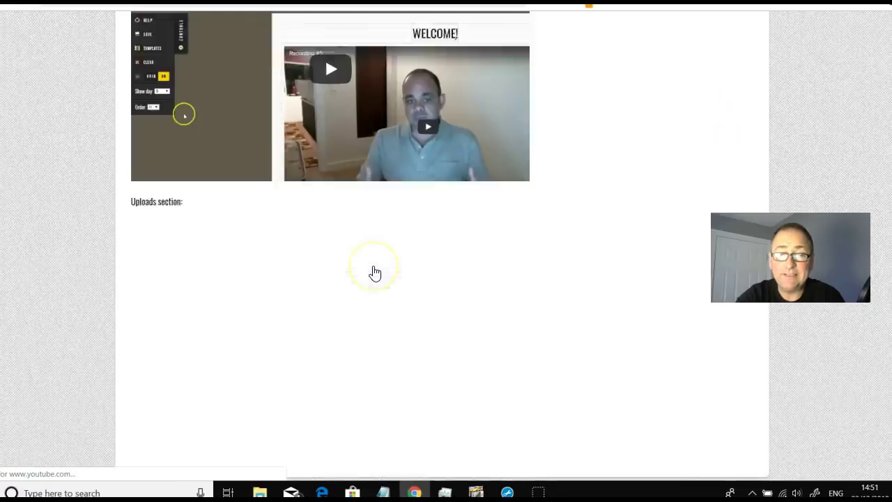
Step: Look through the Tutorials, Broadcasts and Extras pages of the members area
scroll(374, 272, up, 15)
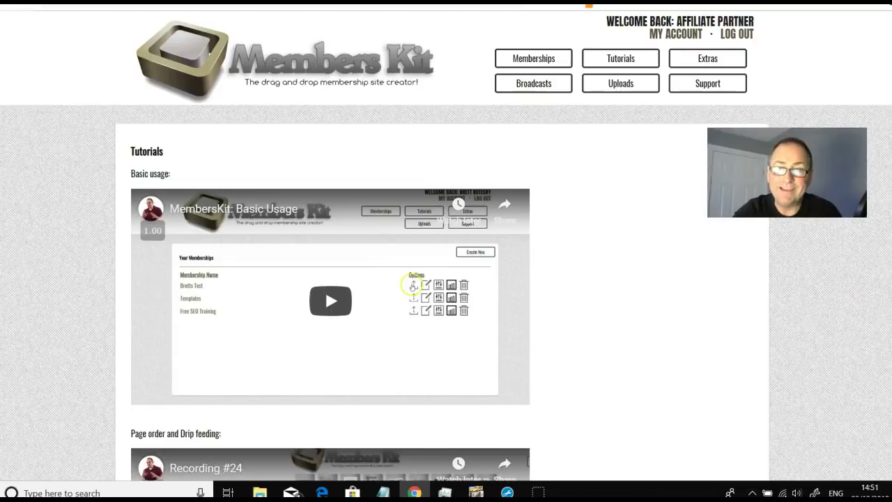
click(548, 84)
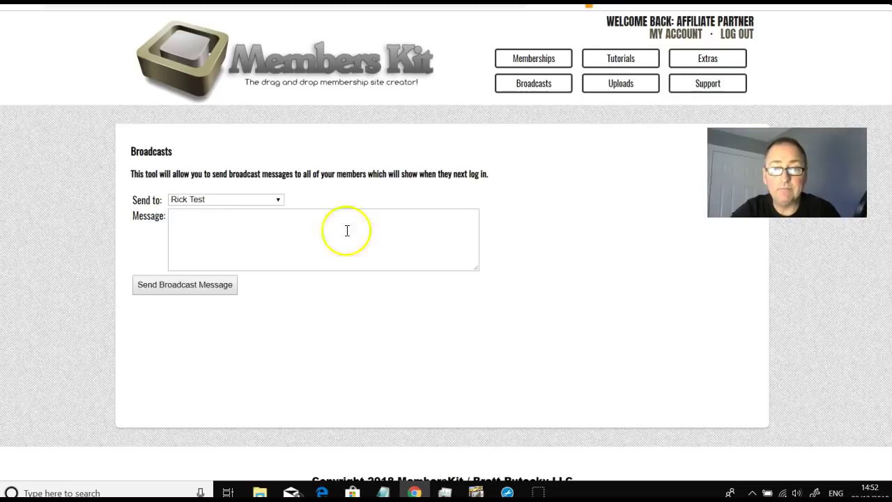
click(705, 62)
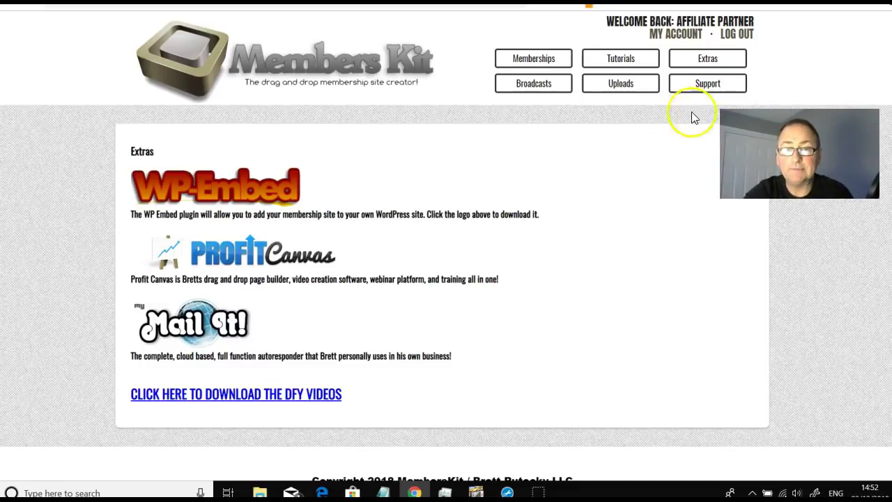
Step: Create a new membership named as the owner's full name plus "Site", with copyright text "Copyright 2018" followed by the owner's name
click(538, 59)
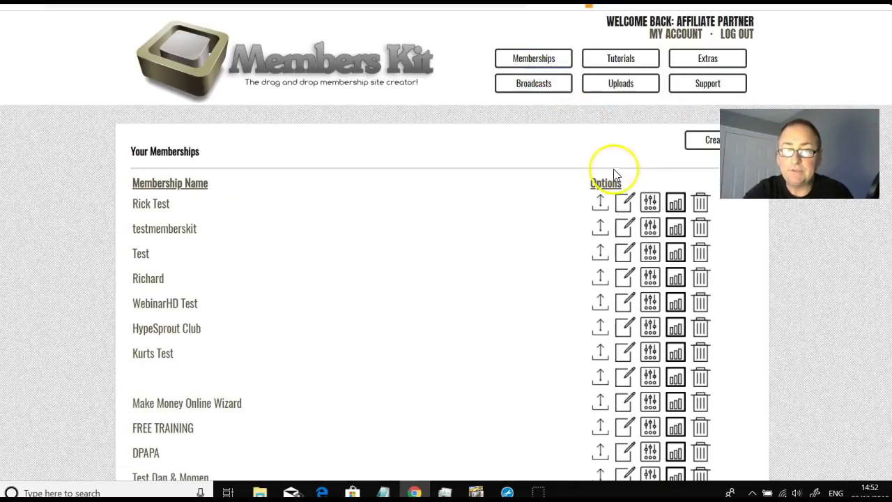
click(723, 140)
click(439, 178)
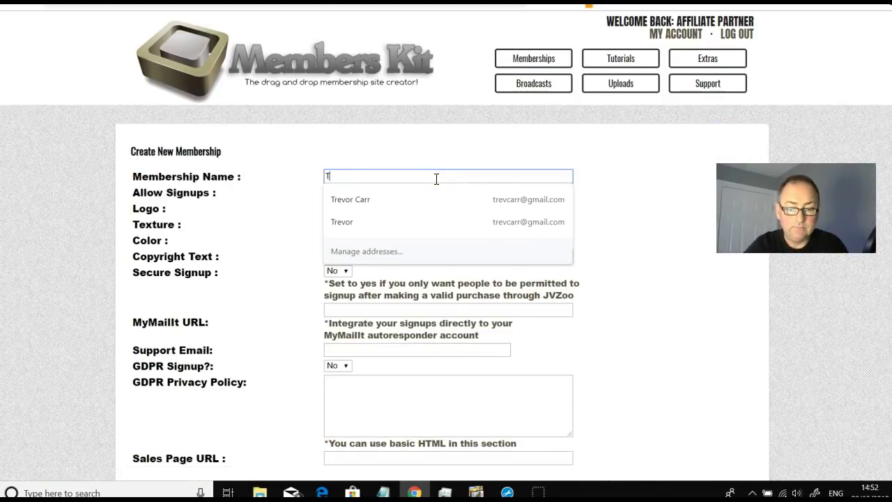
text(Trevor Carr's Site)
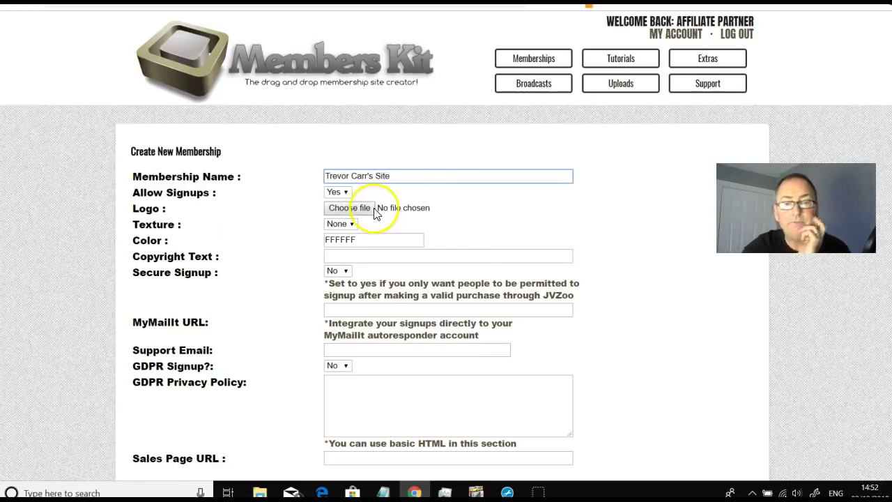
click(339, 224)
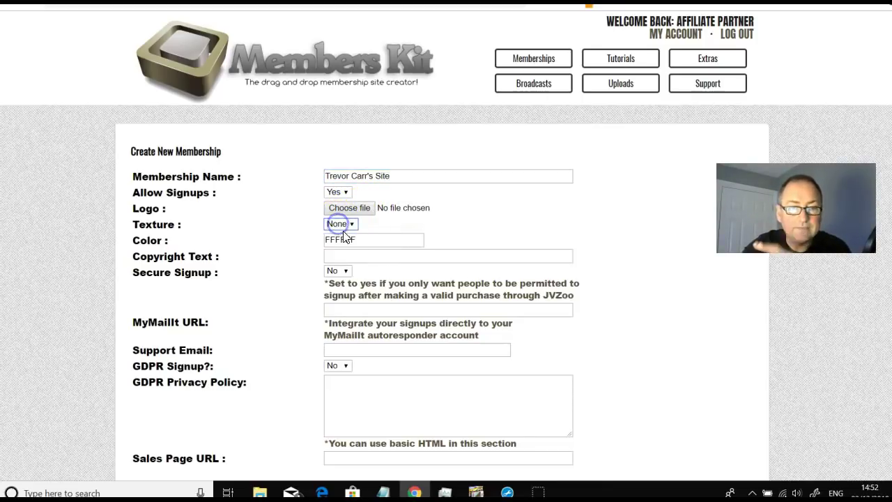
click(358, 256)
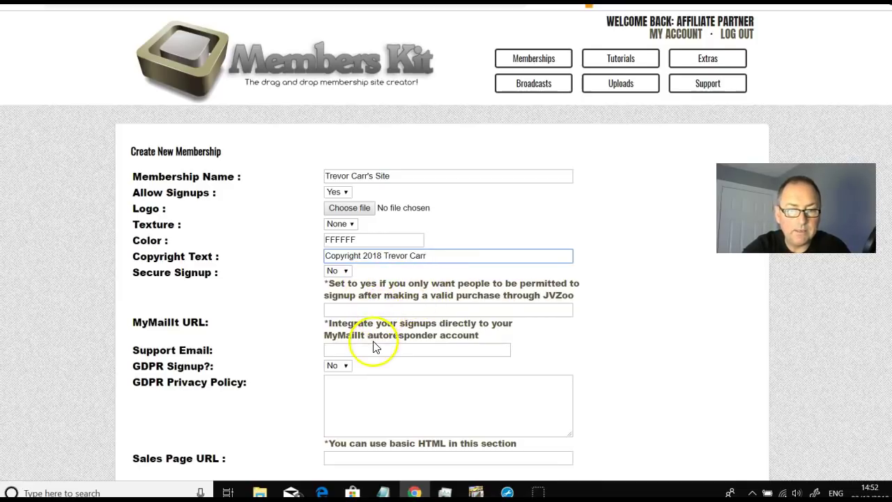
scroll(366, 313, down, 3)
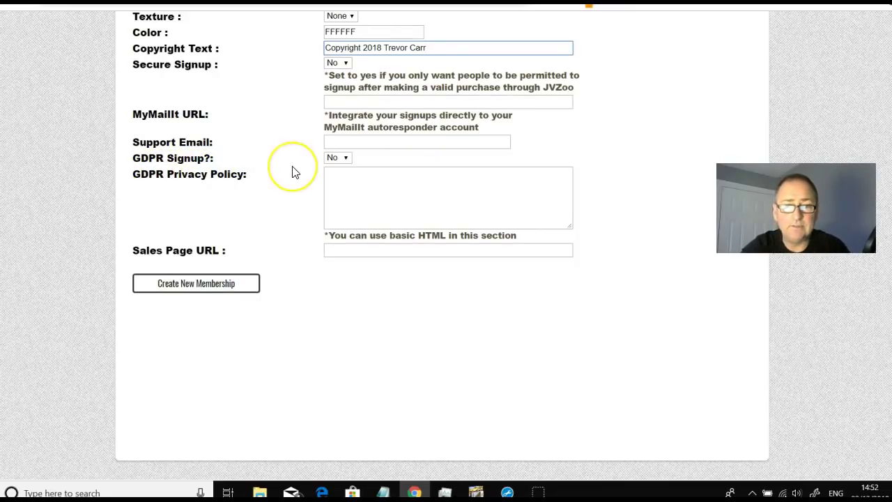
click(217, 283)
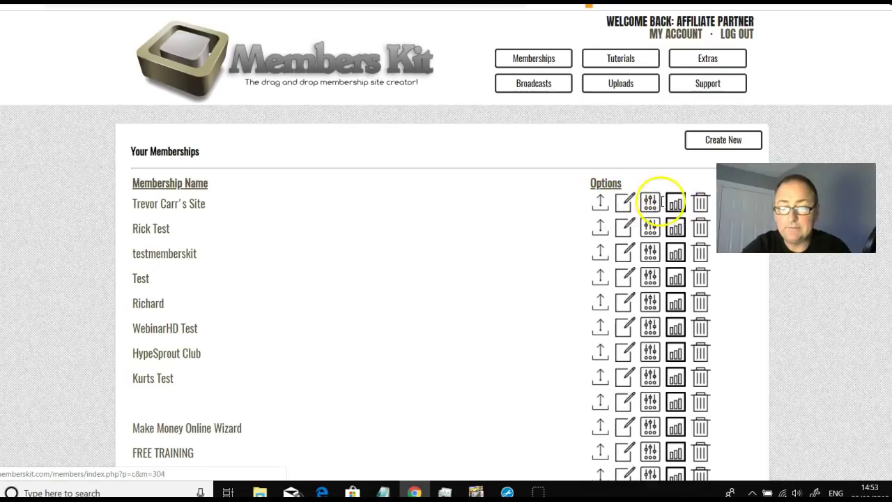
Step: Show the new membership's links and check its home link in a separate browser tab
click(600, 202)
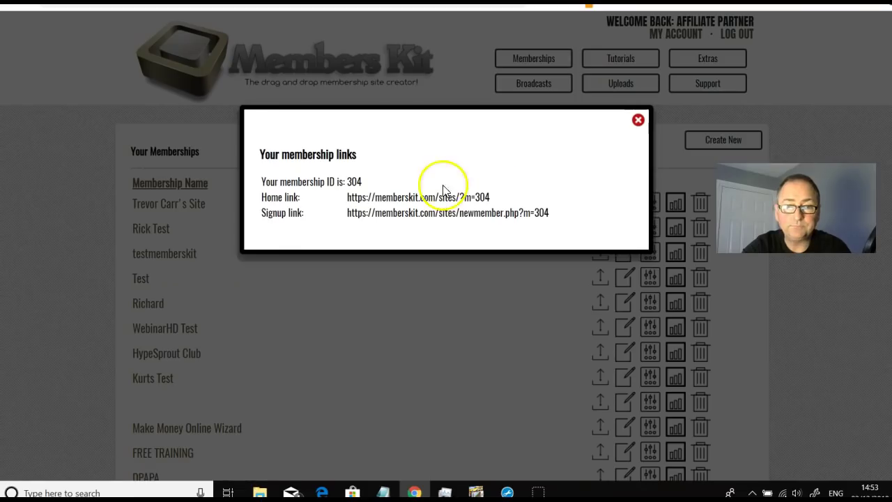
click(492, 199)
drag(492, 199, 355, 199)
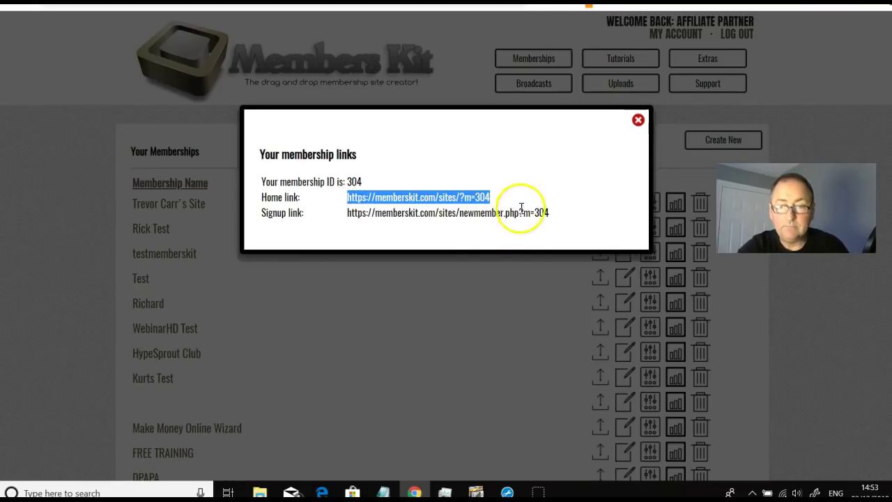
key(ctrl+t)
text(https://memberskit.com/sites/?m=304)
key(Return)
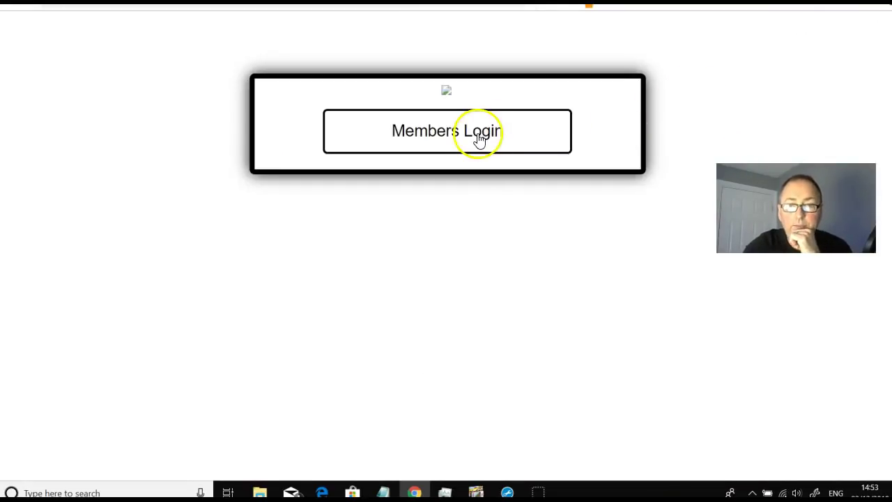
key(ctrl+w)
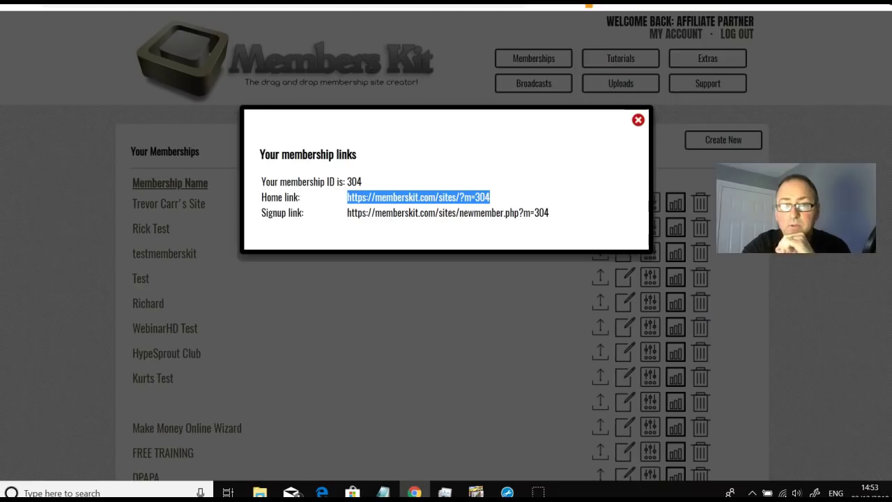
Step: Check the new membership's signup link in the other browser tab, then return and close the links dialog
click(555, 214)
drag(555, 215, 354, 218)
key(ctrl+c)
key(ctrl+Tab)
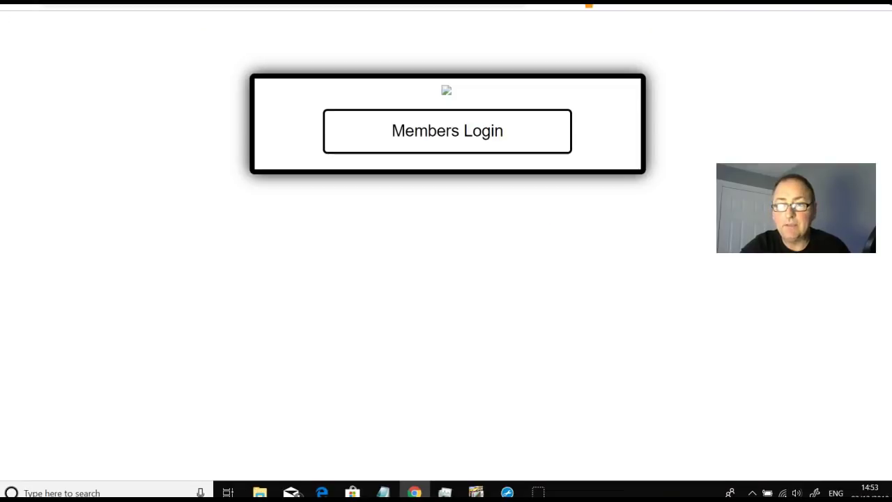
key(ctrl+l)
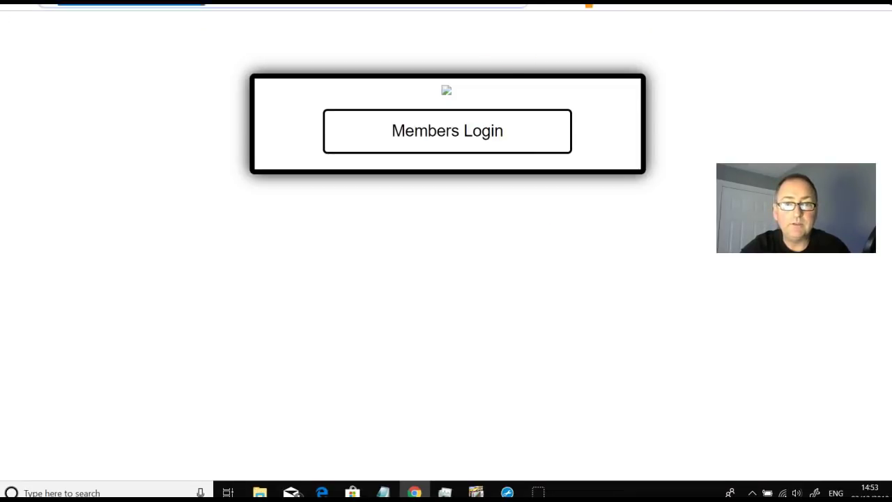
key(ctrl+v)
key(Return)
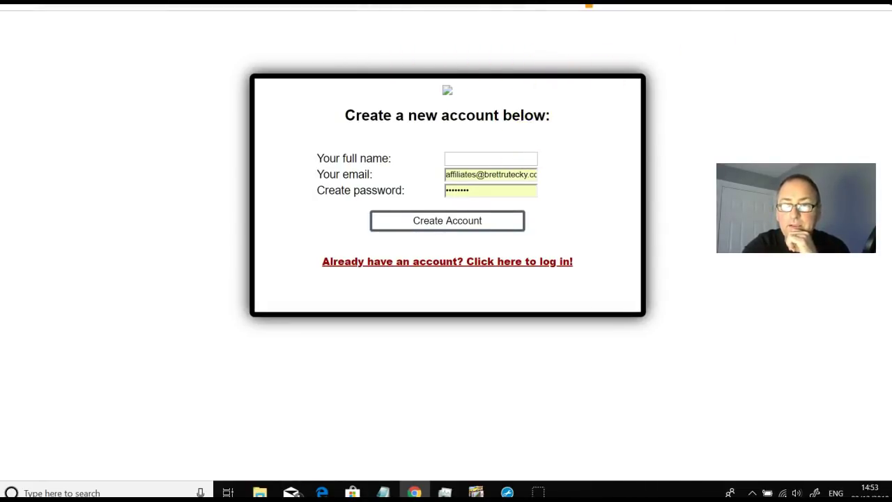
key(ctrl+shift+Tab)
click(638, 119)
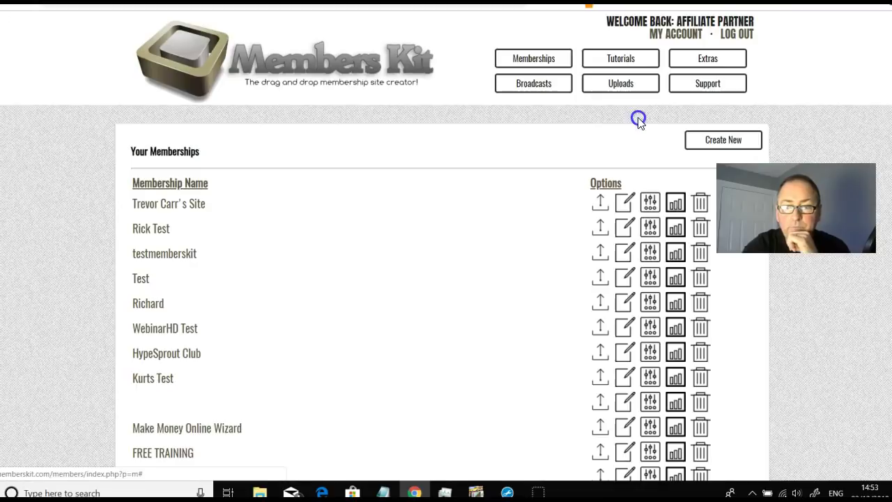
Step: Create a page named "First Page" in the new membership
click(626, 205)
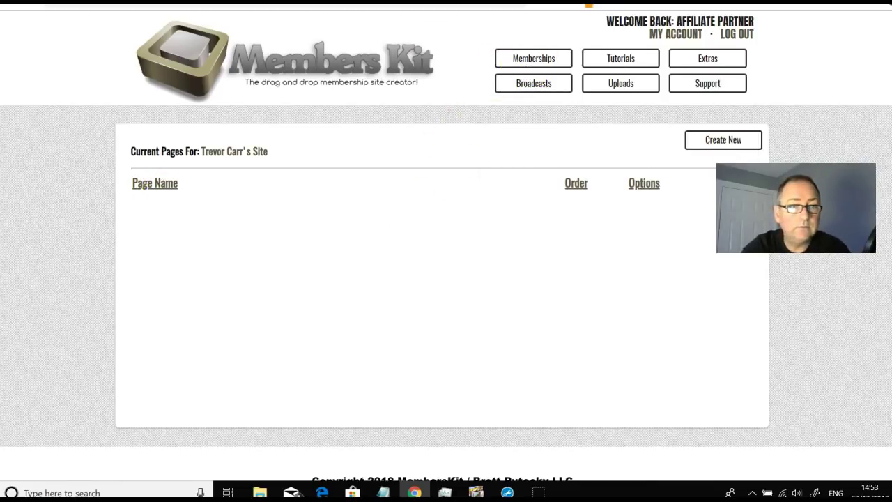
click(534, 59)
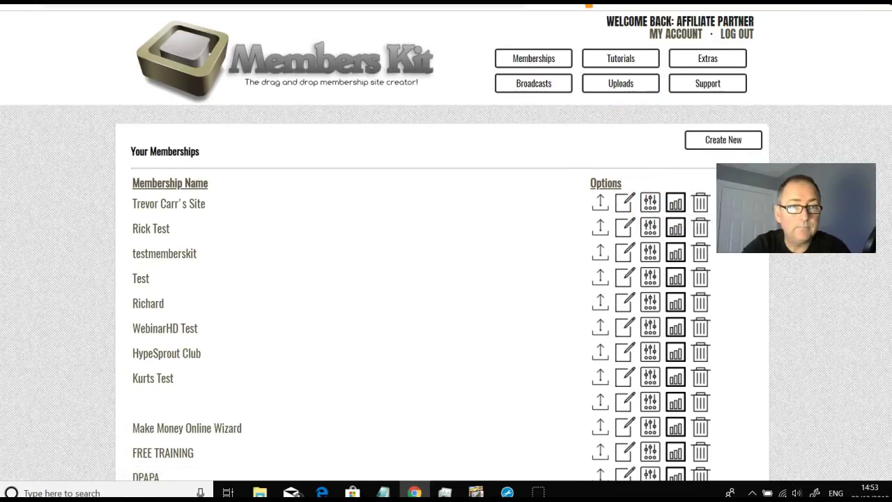
click(740, 141)
click(468, 189)
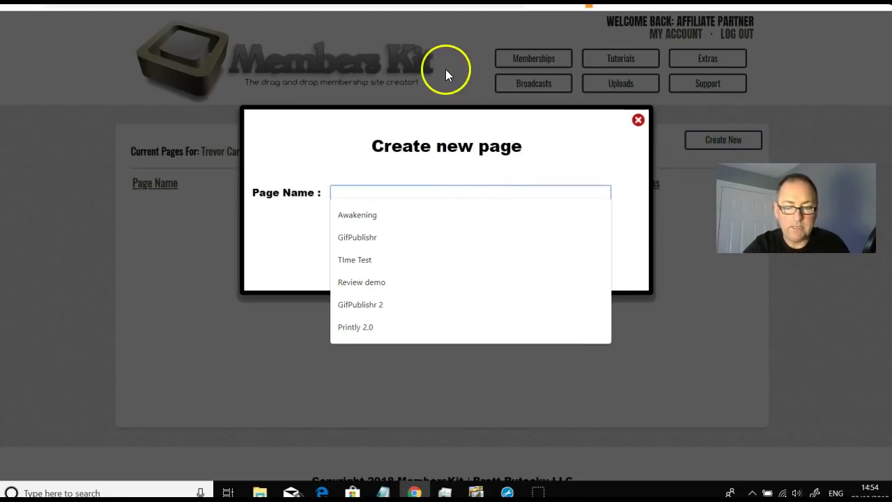
text(First Page)
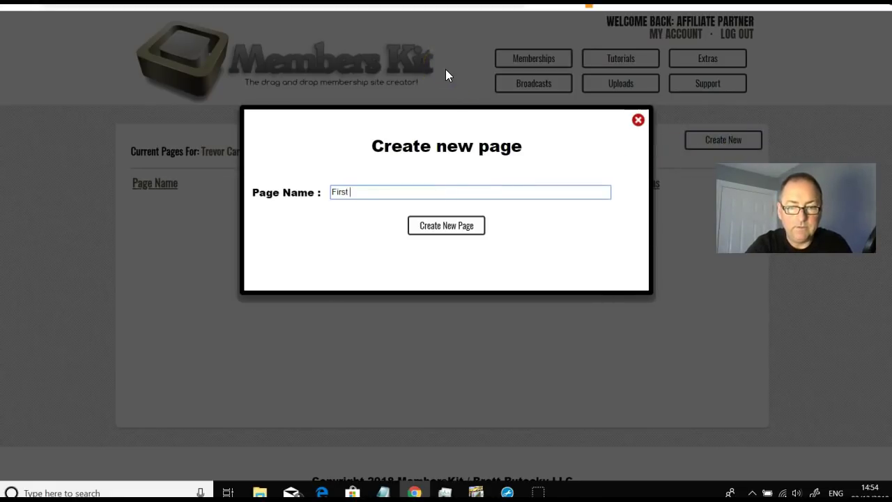
click(431, 228)
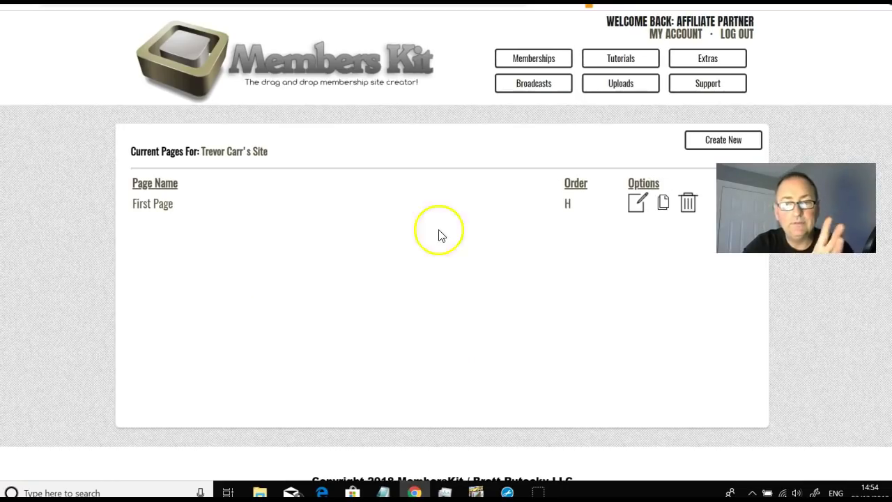
Step: Open First Page in the editor, add an Arial button with the text "Click Here Now" and place it lower on the canvas
click(640, 202)
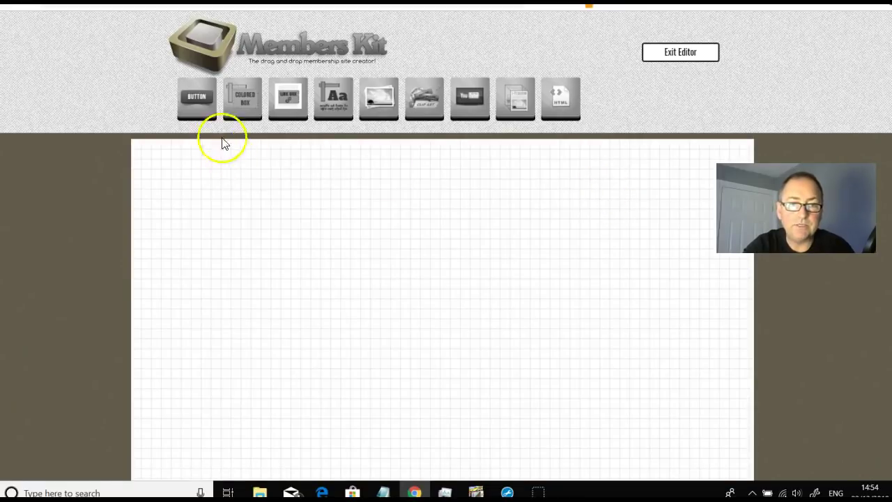
drag(194, 98, 296, 276)
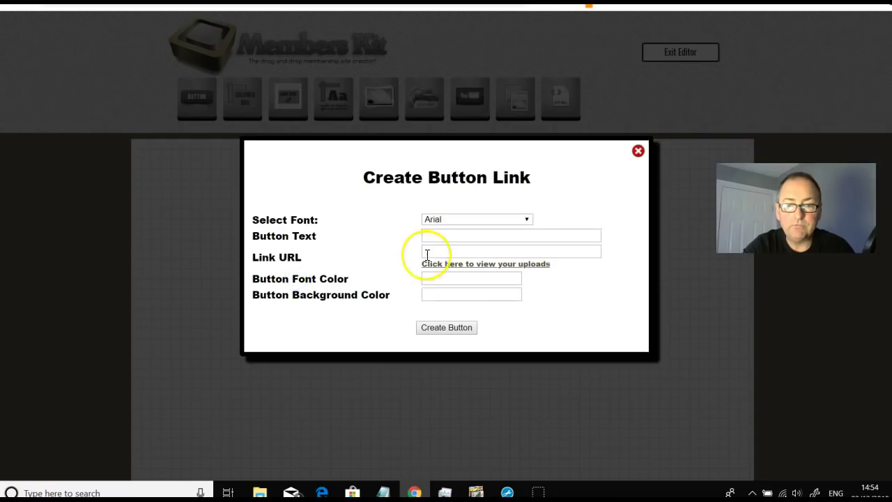
click(443, 237)
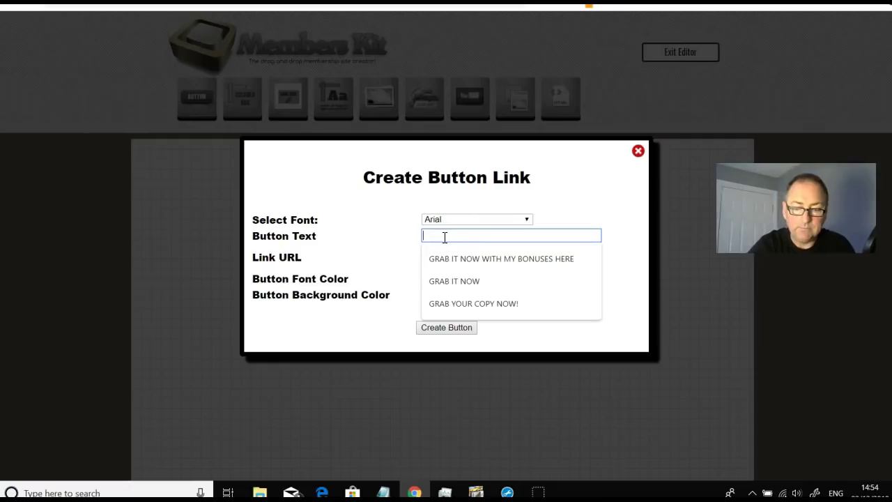
text(Click Here Now)
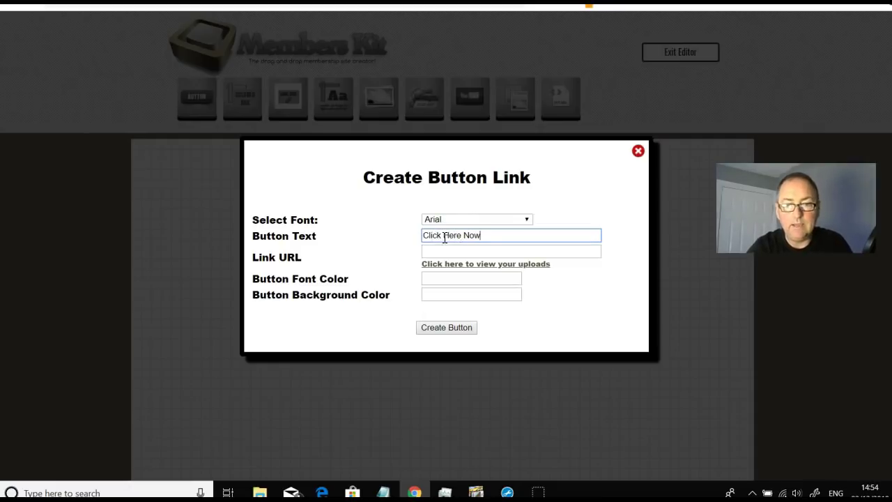
click(454, 334)
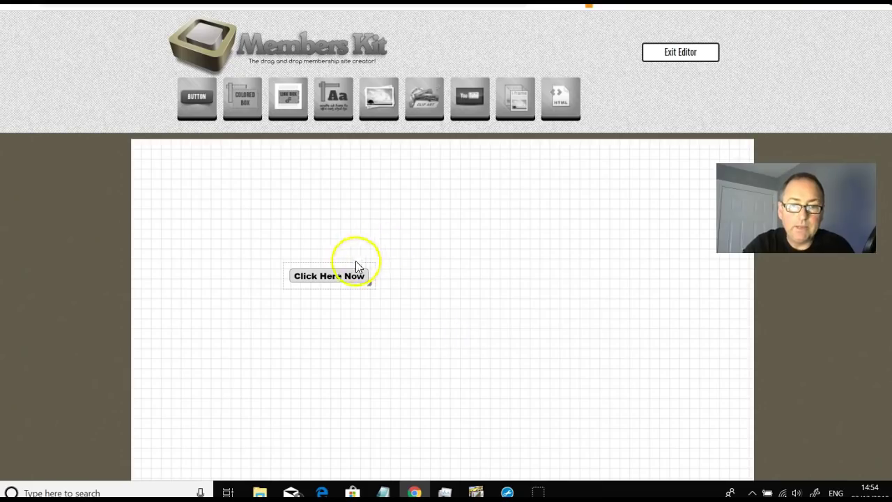
drag(358, 265, 355, 313)
Step: Insert a color box with opacity 1 and Normal corners, enlarge it and place it just above the Click Here Now button
drag(250, 103, 269, 224)
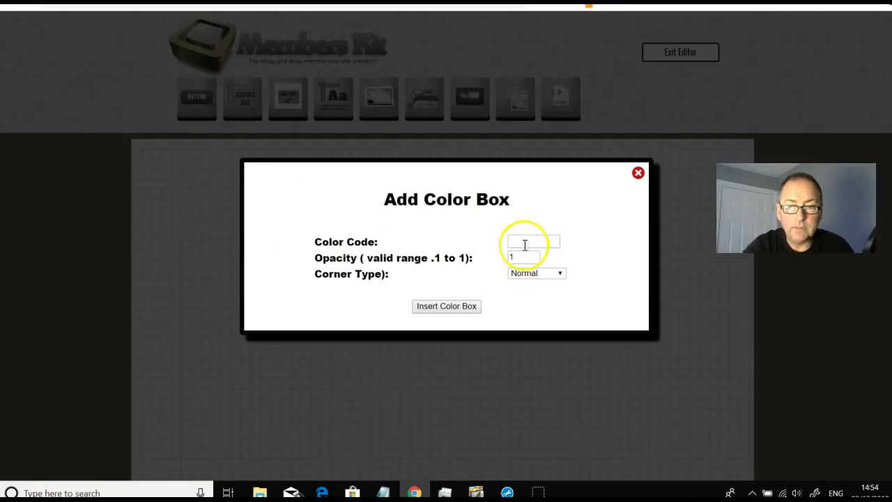
click(540, 242)
click(584, 280)
click(444, 305)
click(266, 214)
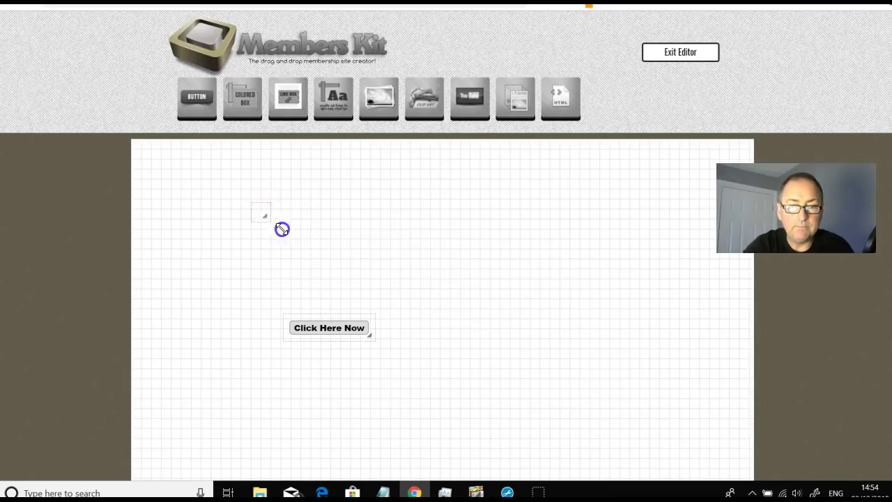
drag(282, 228, 364, 285)
drag(318, 254, 361, 255)
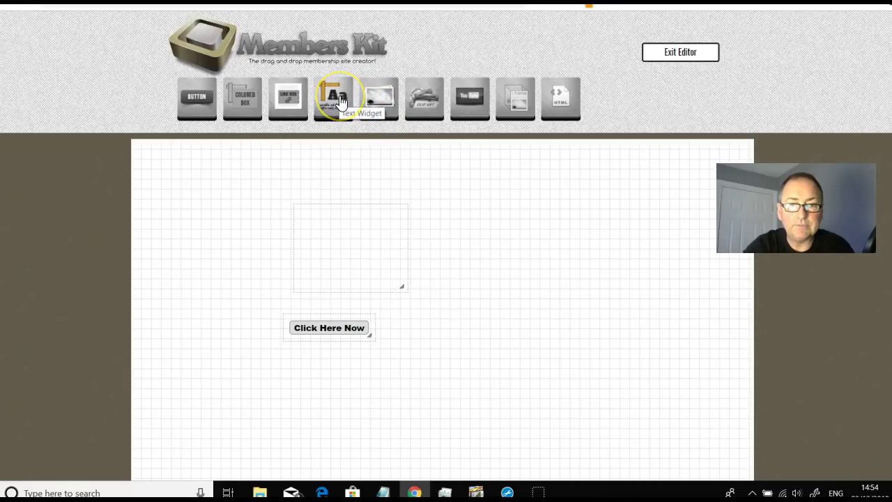
drag(464, 89, 471, 251)
click(454, 257)
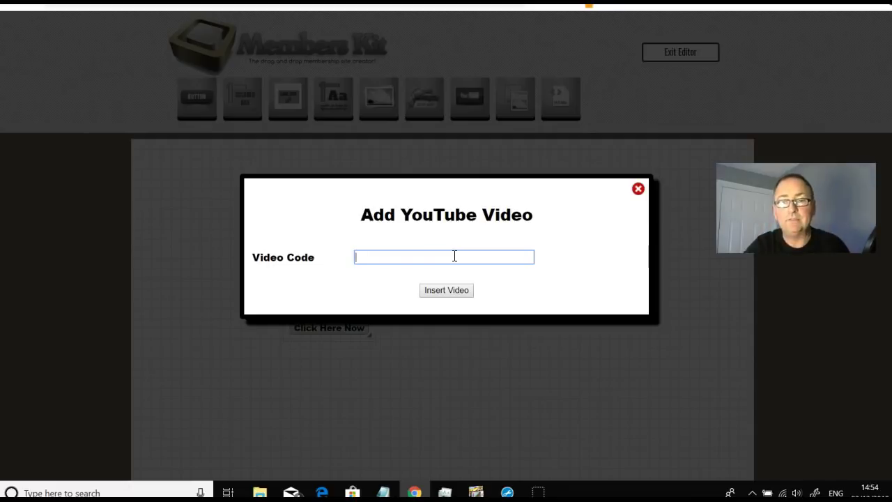
click(638, 189)
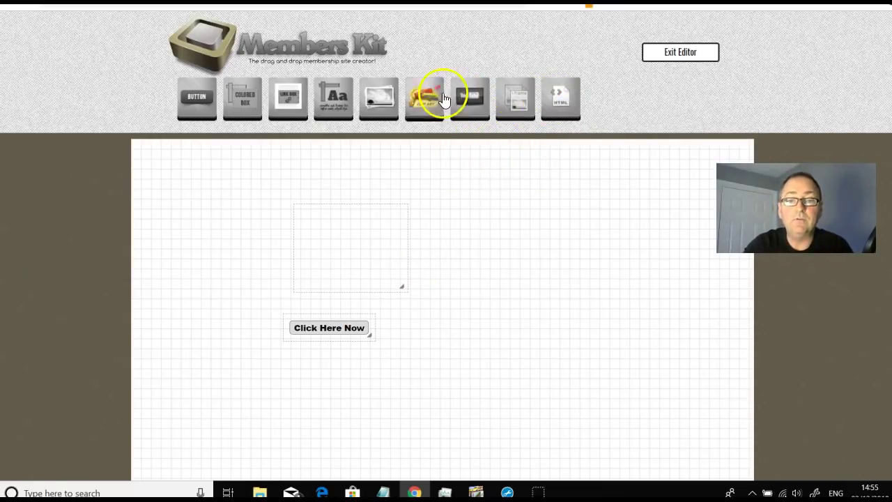
Step: Add the dark monitor clip art without a link and place it beside the empty color box
drag(459, 310, 464, 239)
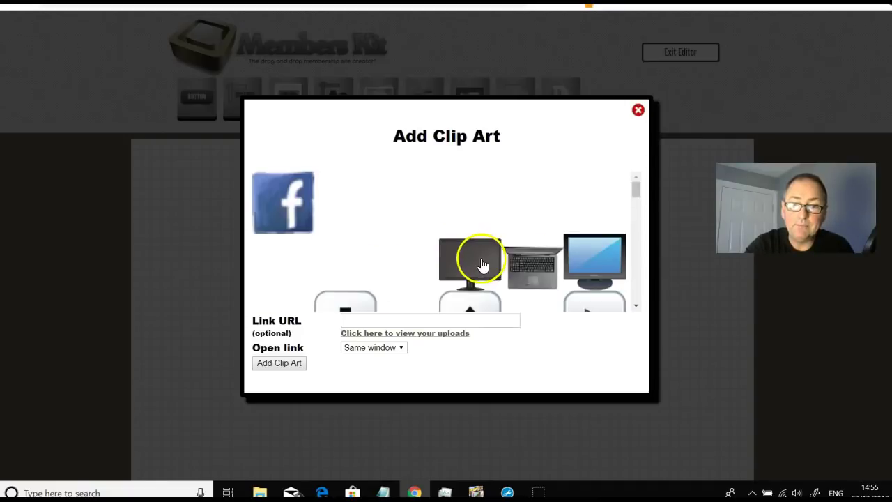
click(477, 256)
click(280, 364)
drag(498, 325, 536, 249)
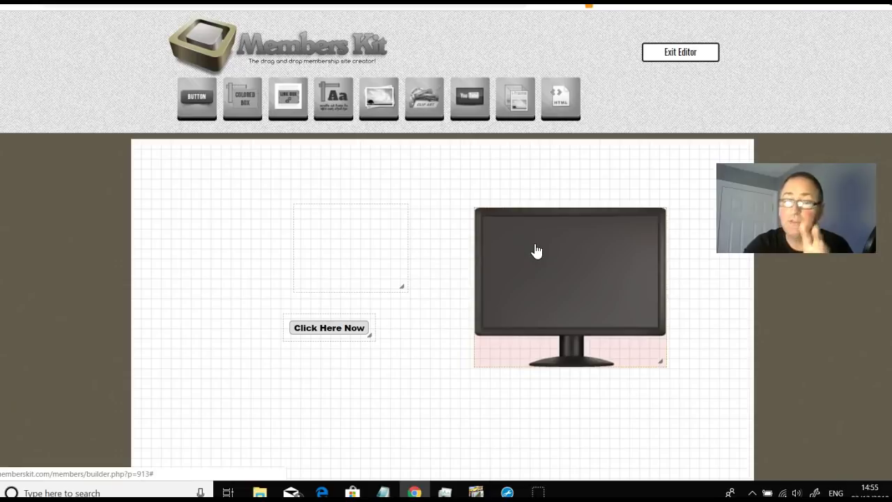
Step: Load the Multi Video Page template onto First Page, agreeing to overwrite the current page
click(421, 200)
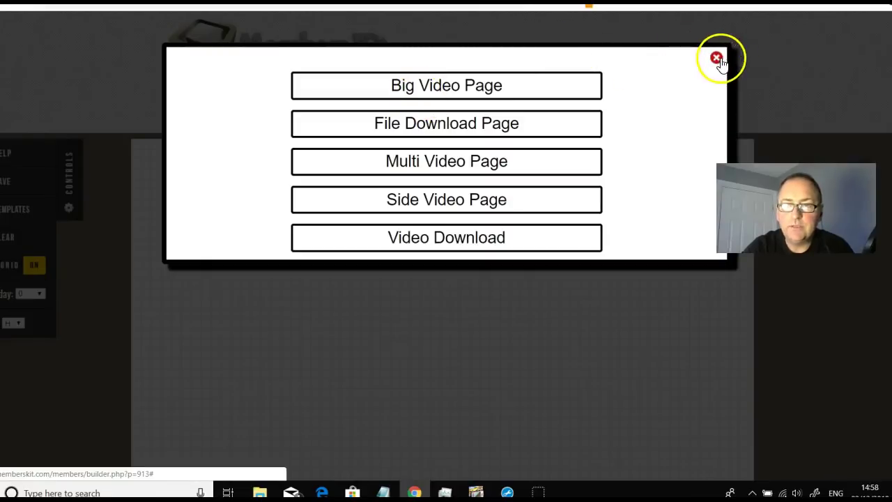
click(718, 60)
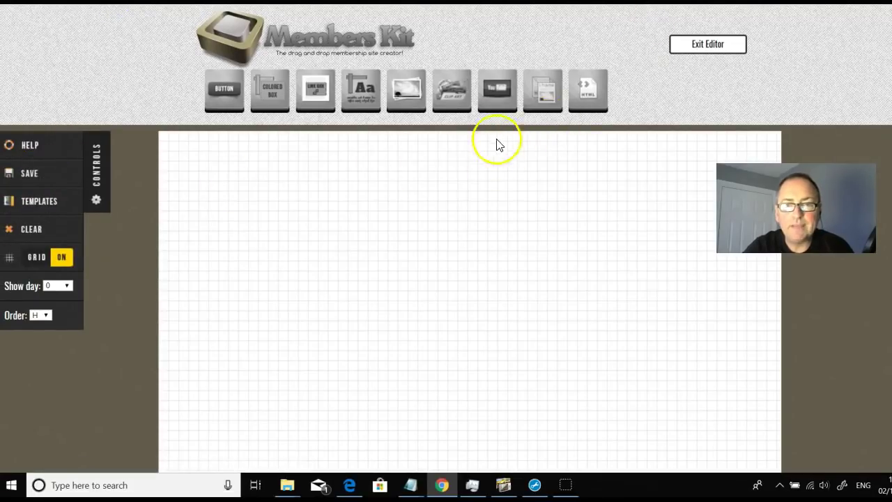
click(30, 207)
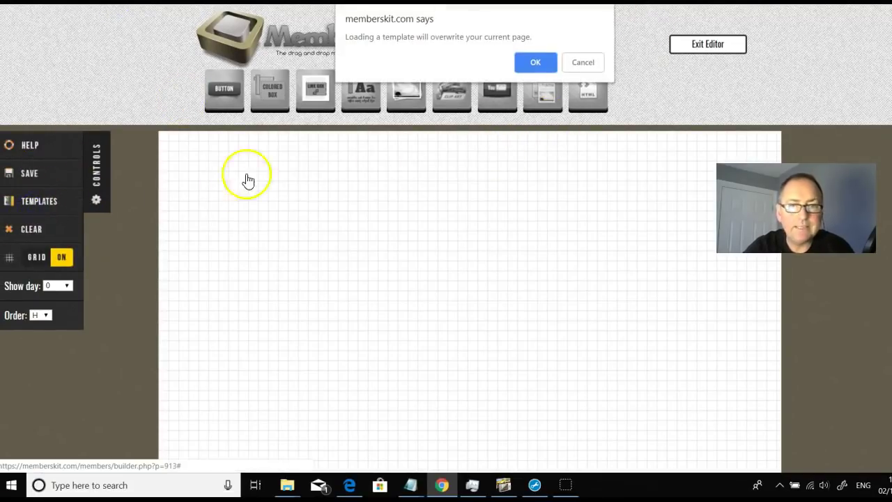
click(537, 64)
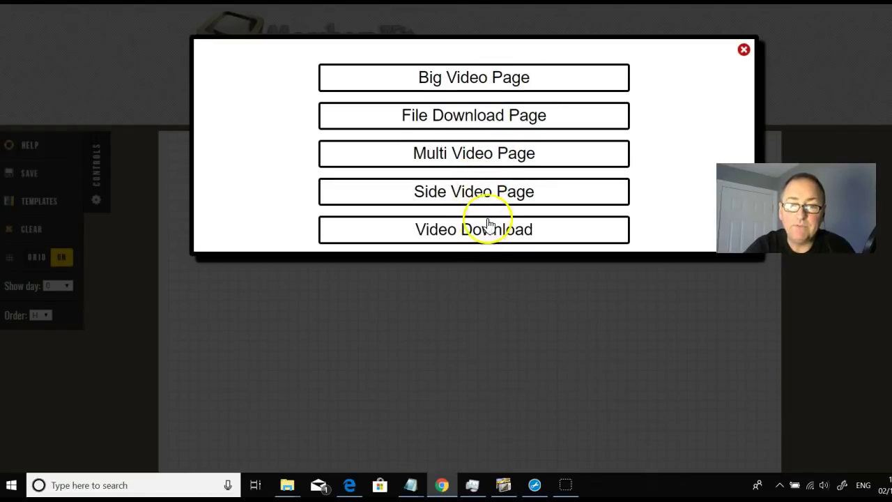
click(467, 156)
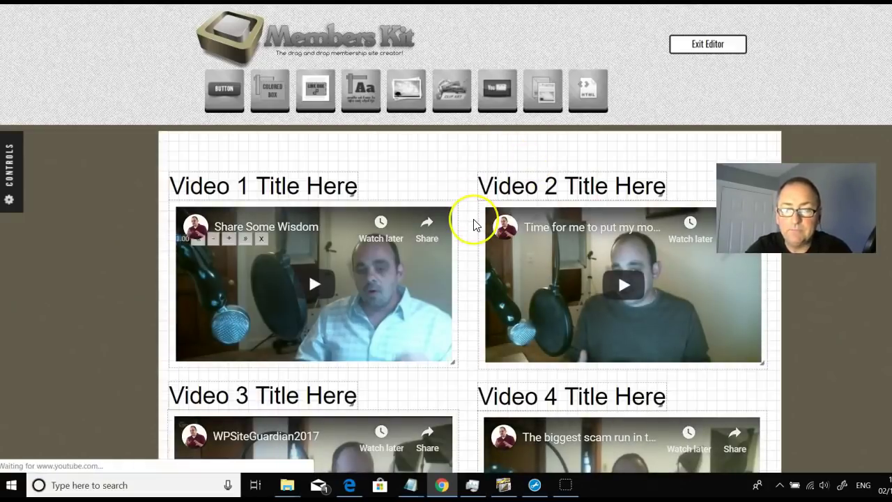
Step: Examine the Multi Video Page layout from top to end, including its video titles and the embedded Video 1 player
scroll(473, 224, down, 6)
scroll(473, 225, up, 3)
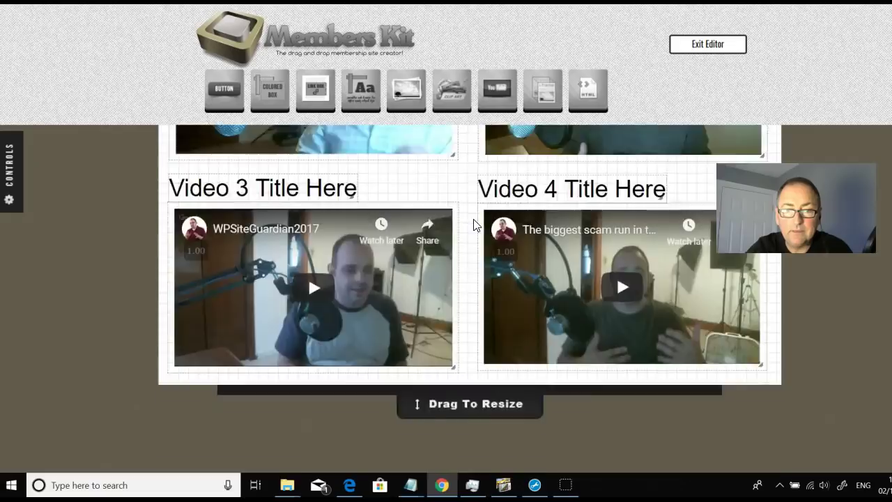
scroll(473, 225, up, 3)
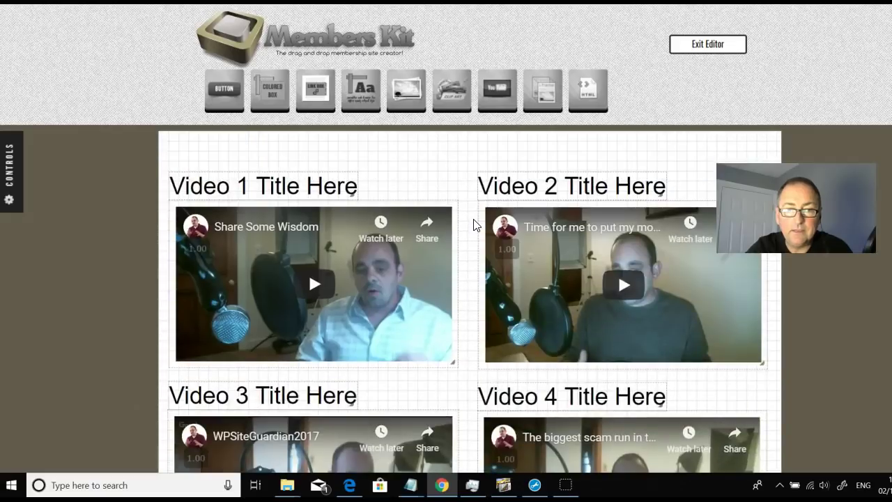
click(358, 254)
click(554, 162)
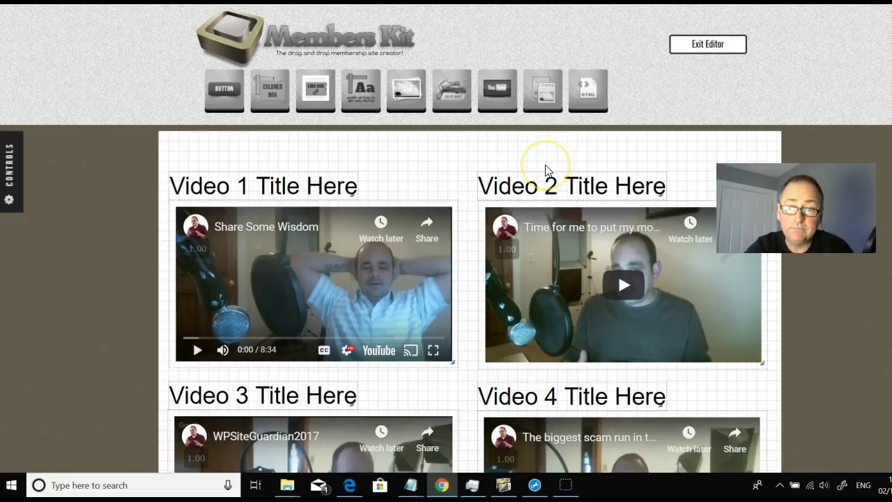
click(543, 175)
scroll(536, 180, down, 3)
scroll(538, 182, up, 3)
scroll(538, 183, down, 5)
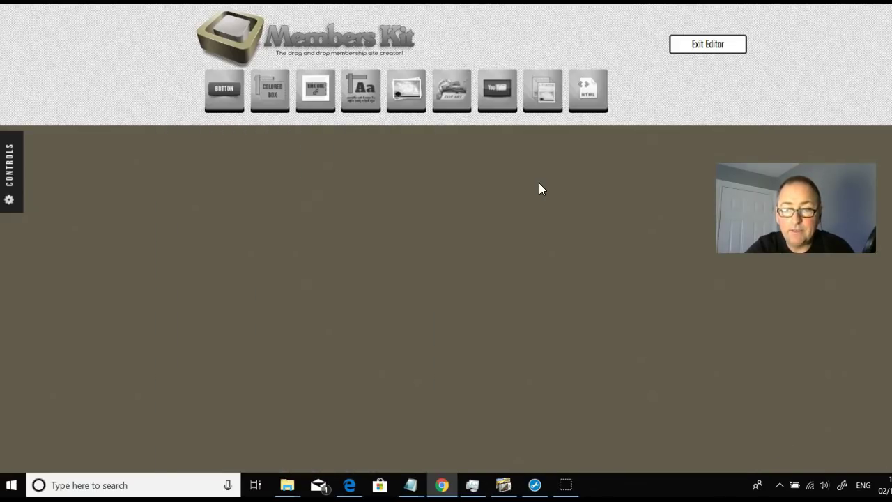
scroll(539, 182, up, 5)
Step: Exit the page editor and view the home and signup links of the new membership in the memberships list
click(717, 46)
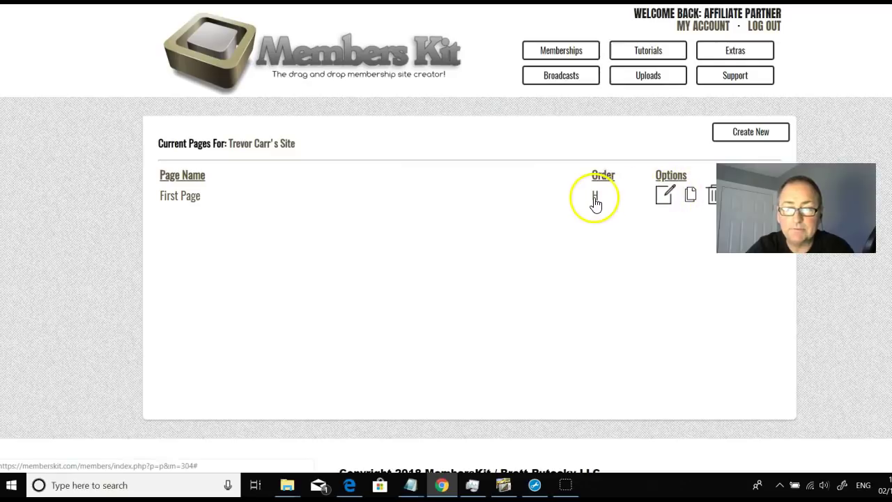
click(558, 51)
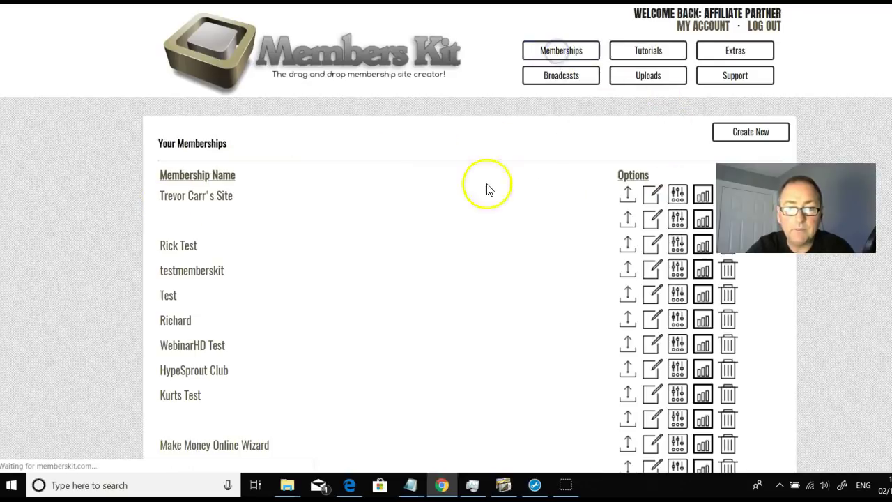
click(628, 195)
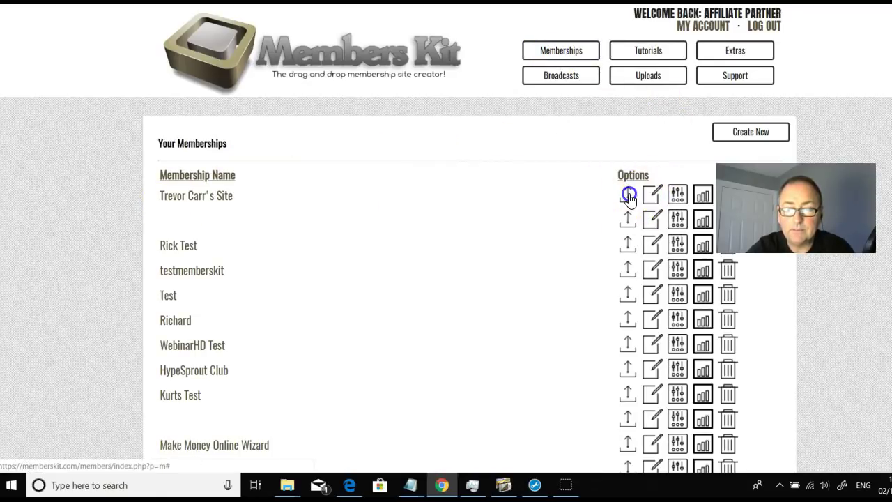
click(666, 111)
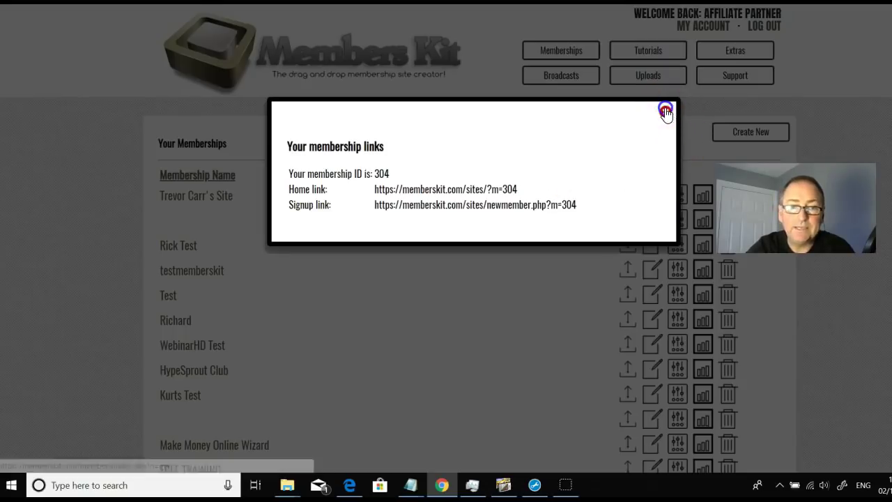